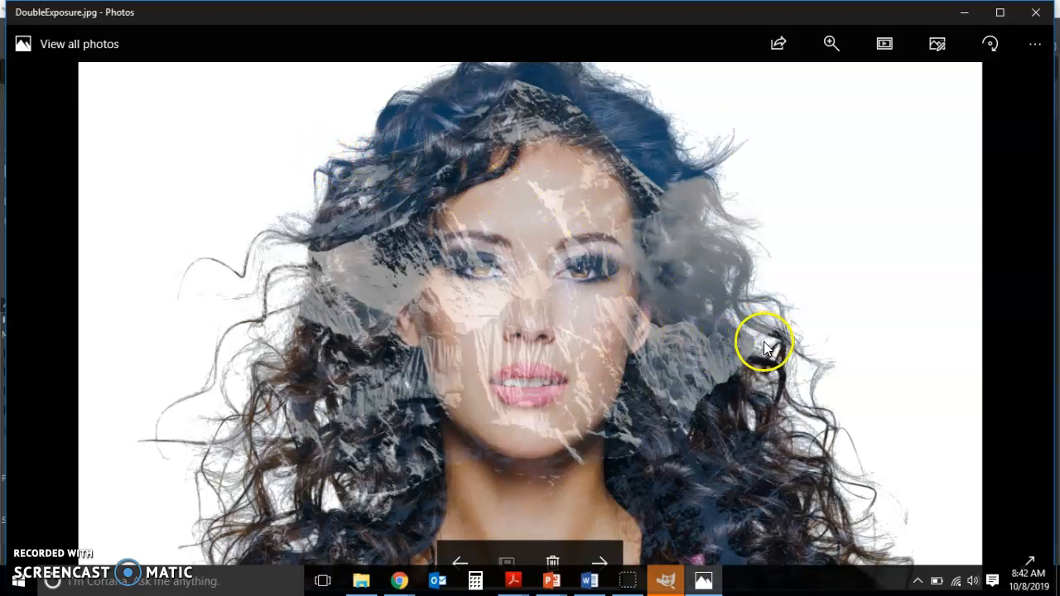
Step: Close the DoubleExposure.jpg preview and open stunning-hairstyles-for-curly-hair from the Images folder as a new GIMP image
{"action": "left_click", "coordinate": [1036, 13]}
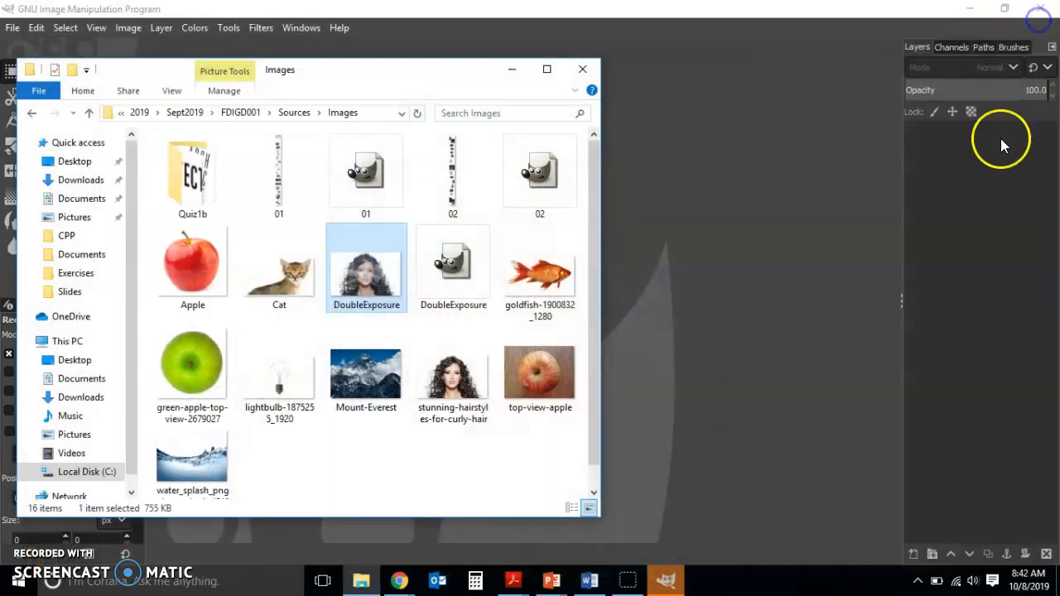
{"action": "left_click", "coordinate": [451, 381]}
{"action": "left_click_drag", "start_coordinate": [451, 381], "coordinate": [660, 397]}
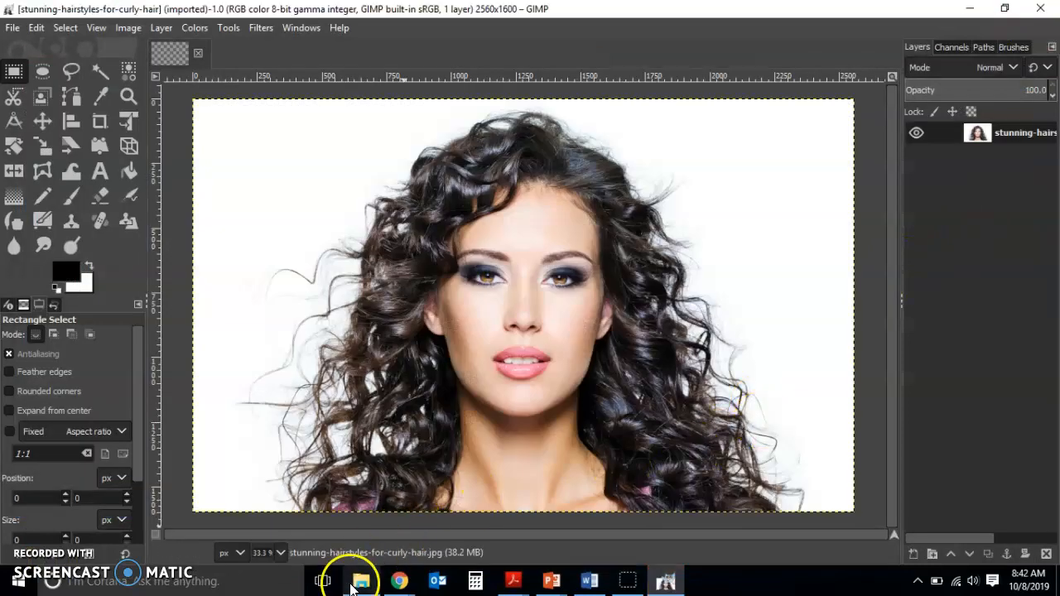
Step: Add the Mount-Everest picture from the Images folder to the portrait image as a new layer
{"action": "left_click", "coordinate": [353, 585]}
{"action": "left_click", "coordinate": [366, 373]}
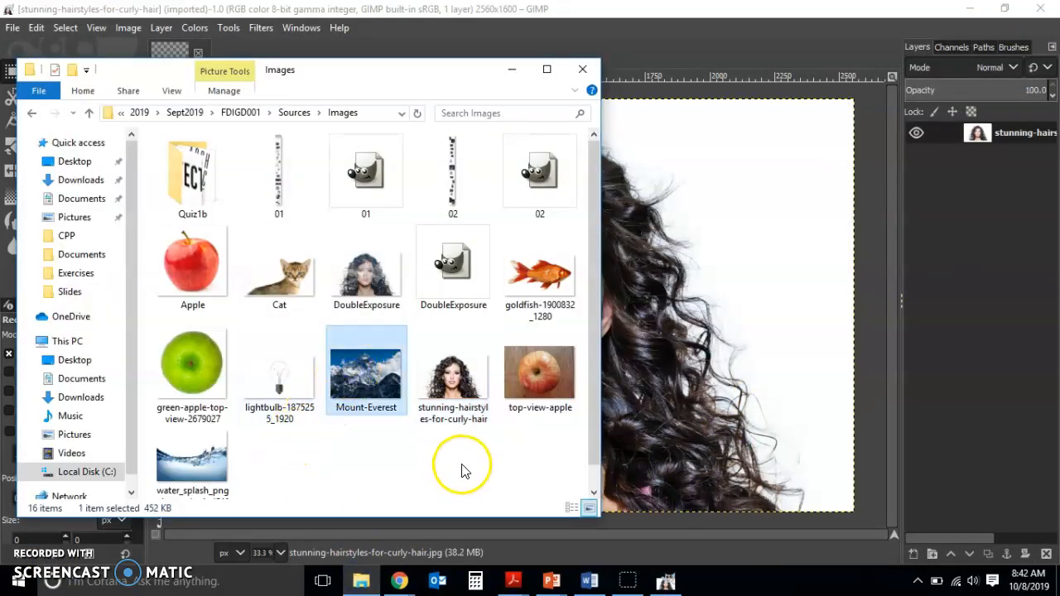
{"action": "left_click_drag", "start_coordinate": [361, 373], "coordinate": [688, 360]}
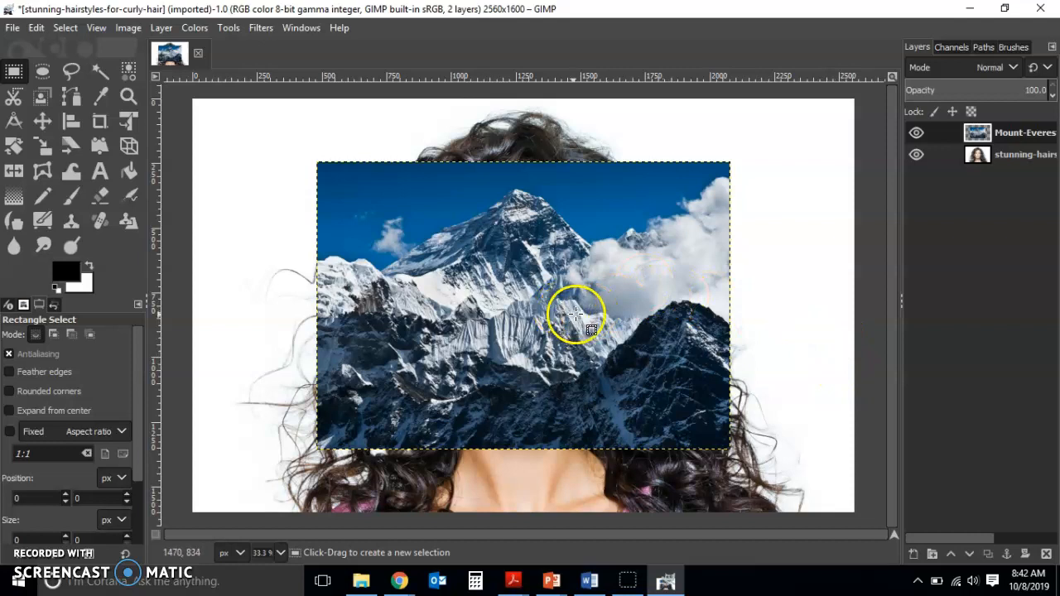
{"action": "left_click", "coordinate": [612, 285]}
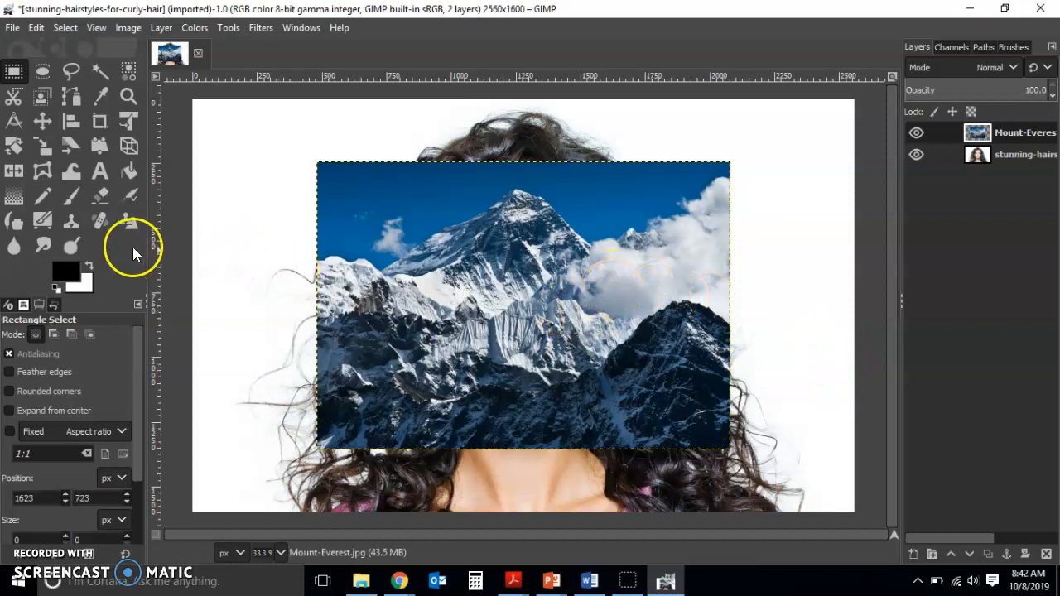
Step: Scale the Mount-Everest layer to 2296 × 1596 px and place it below the portrait layer
{"action": "left_click", "coordinate": [42, 145]}
{"action": "left_click_drag", "start_coordinate": [339, 185], "coordinate": [253, 120]}
{"action": "left_click", "coordinate": [748, 445]}
{"action": "left_click_drag", "start_coordinate": [748, 445], "coordinate": [797, 499]}
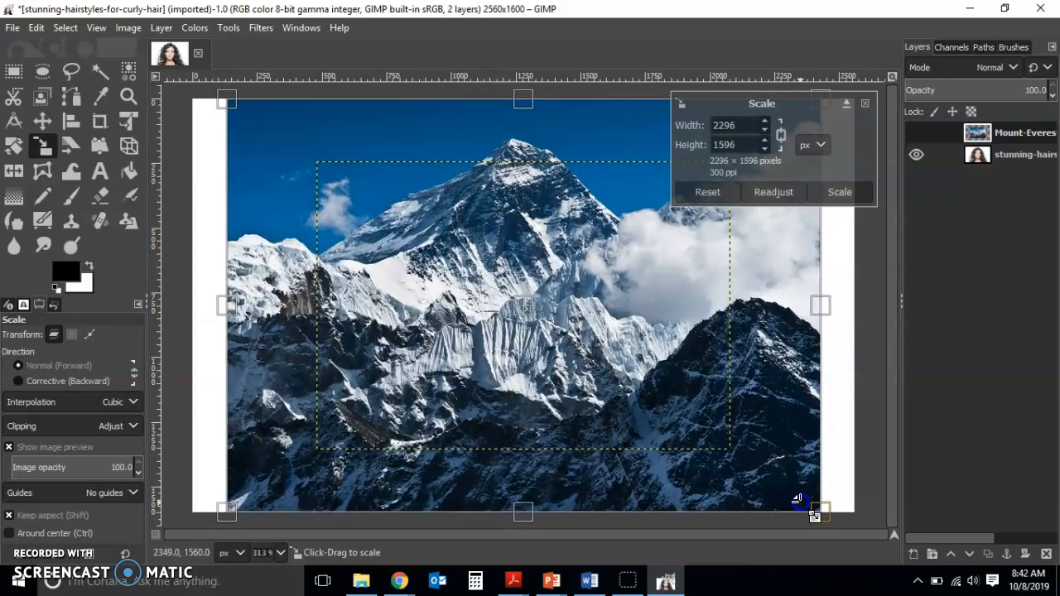
{"action": "left_click", "coordinate": [916, 134]}
{"action": "left_click", "coordinate": [840, 191]}
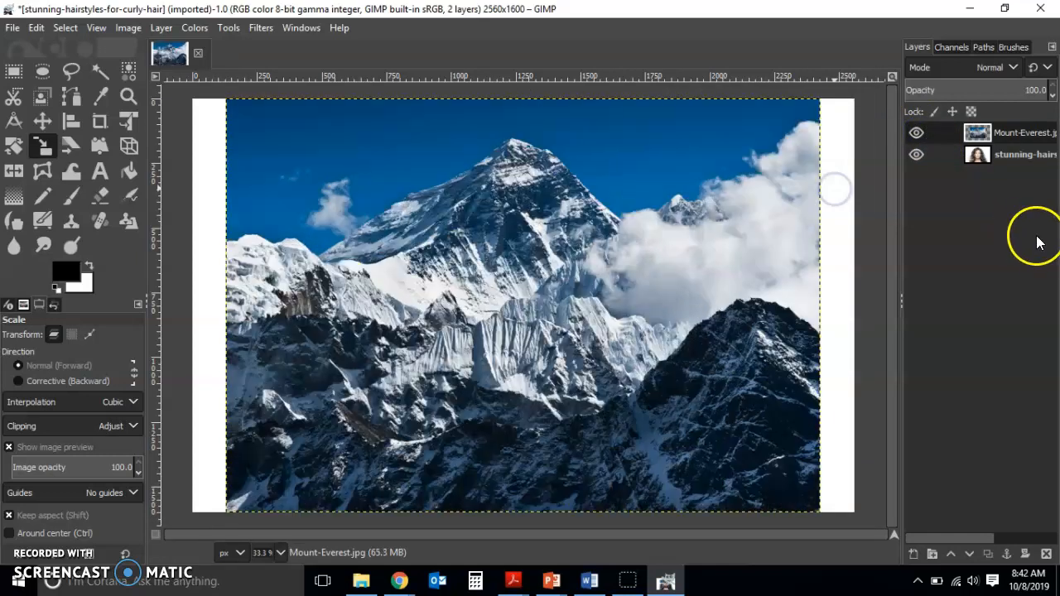
{"action": "left_click_drag", "start_coordinate": [1022, 134], "coordinate": [1024, 159]}
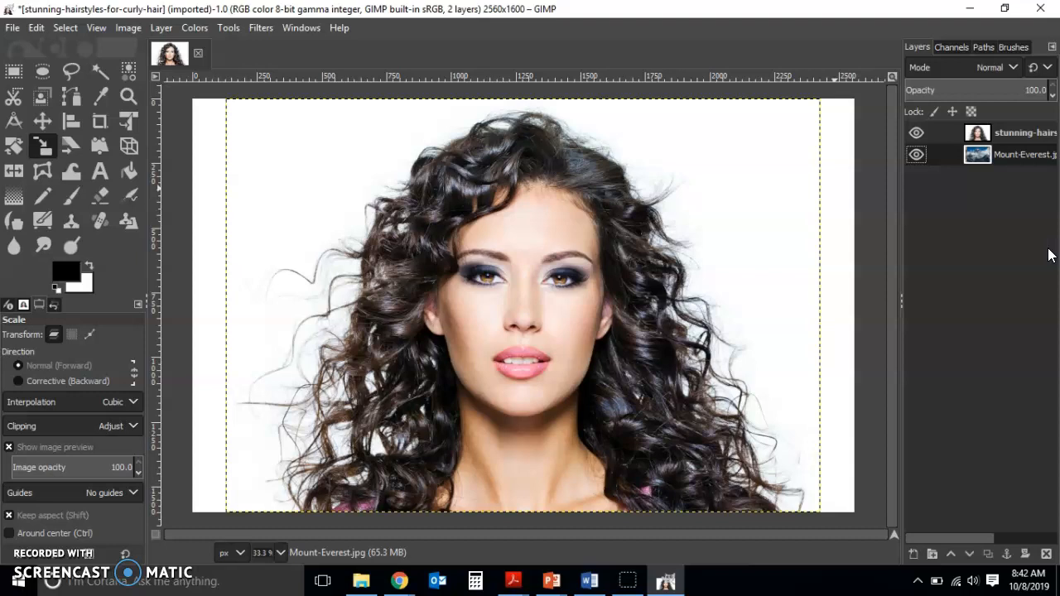
{"action": "left_click", "coordinate": [1046, 243]}
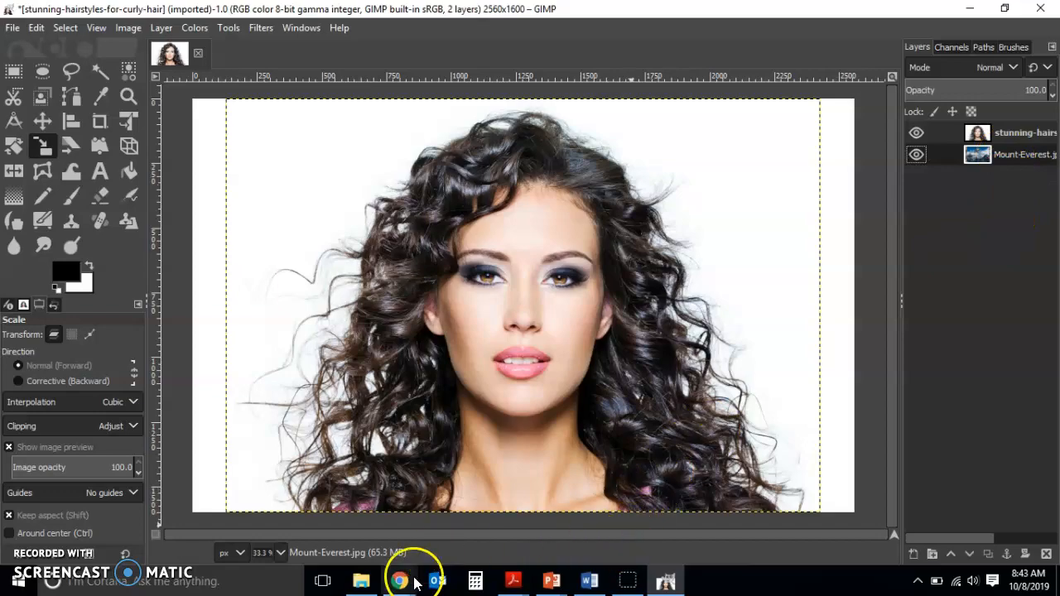
Step: View the finished DoubleExposure picture from the Images folder as a reference and return to the GIMP image
{"action": "left_click", "coordinate": [362, 581]}
{"action": "double_click", "coordinate": [365, 273]}
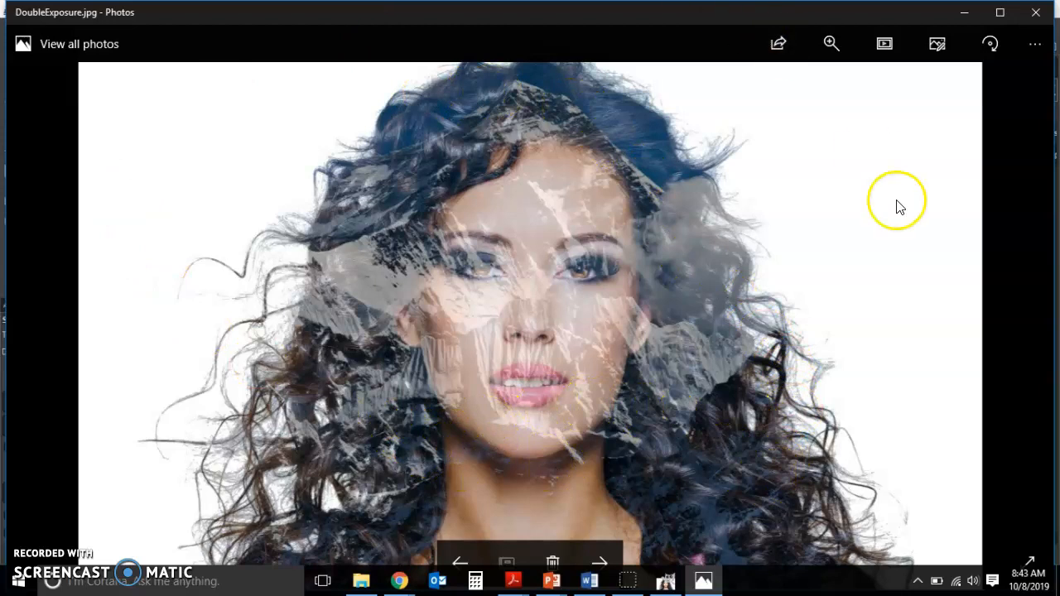
{"action": "left_click", "coordinate": [964, 13]}
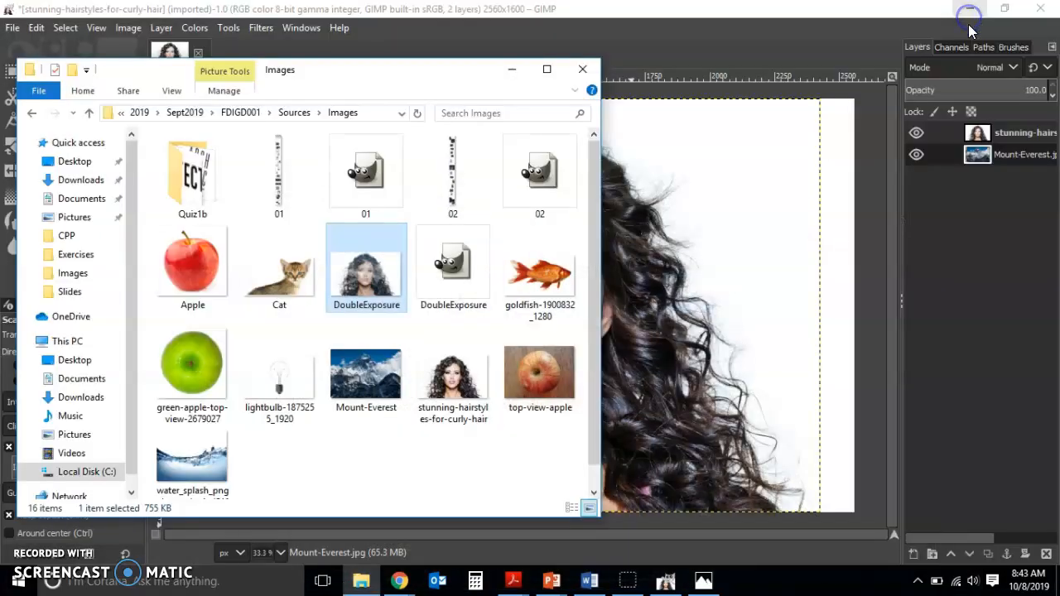
{"action": "left_click", "coordinate": [862, 207]}
{"action": "left_click", "coordinate": [865, 104]}
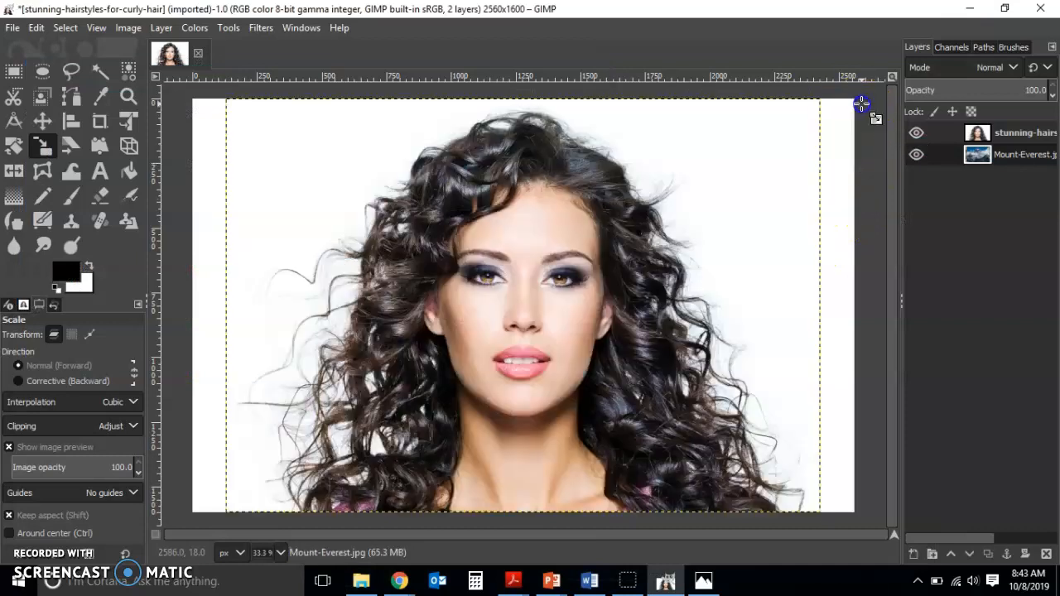
Step: Select the white background of the portrait layer by color with a threshold of 15
{"action": "left_click", "coordinate": [13, 73]}
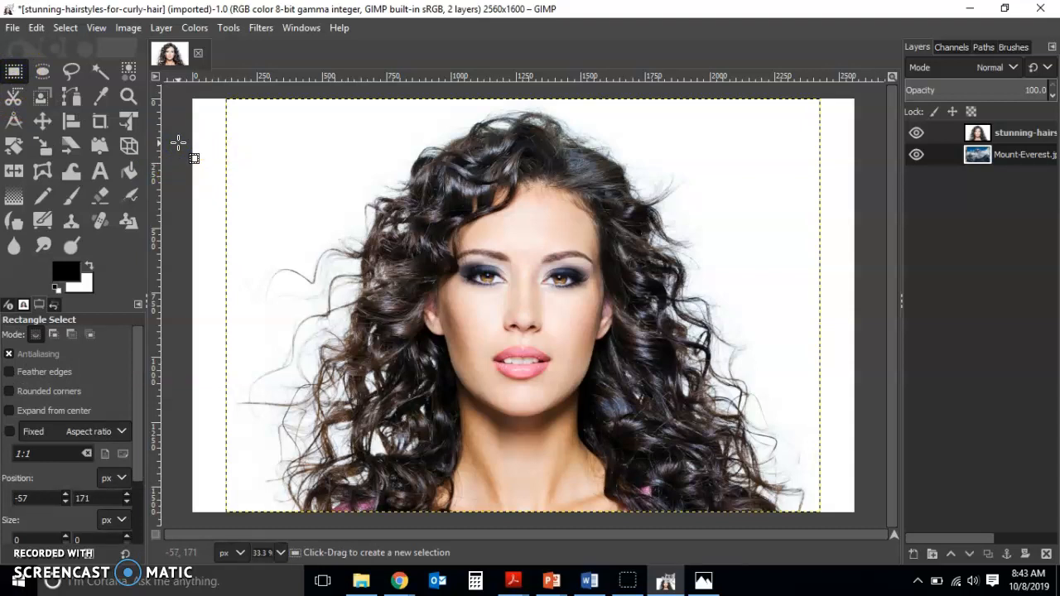
{"action": "left_click", "coordinate": [131, 73]}
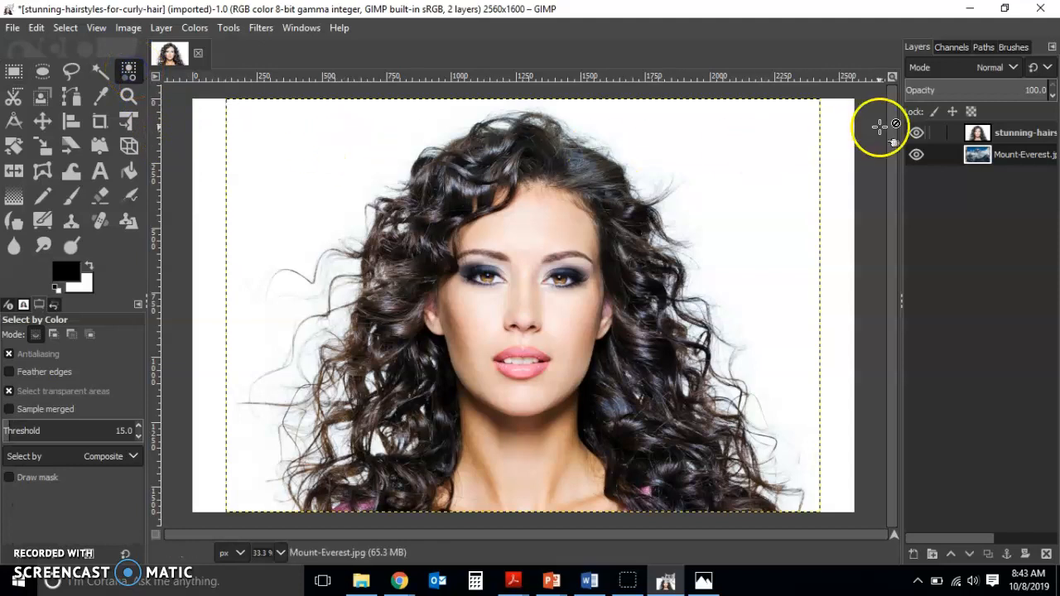
{"action": "left_click", "coordinate": [983, 134]}
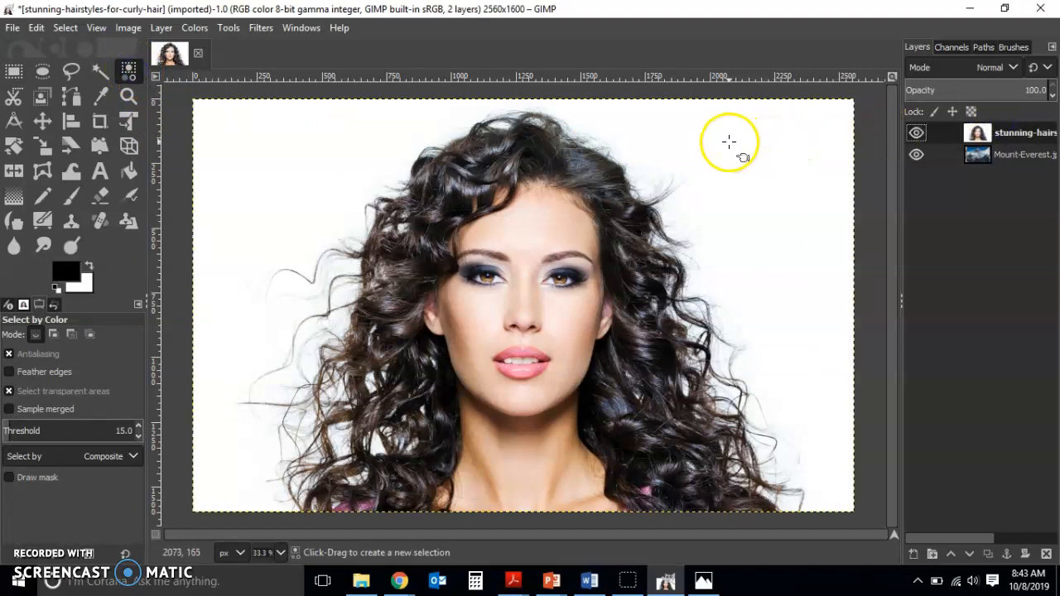
{"action": "left_click", "coordinate": [729, 141]}
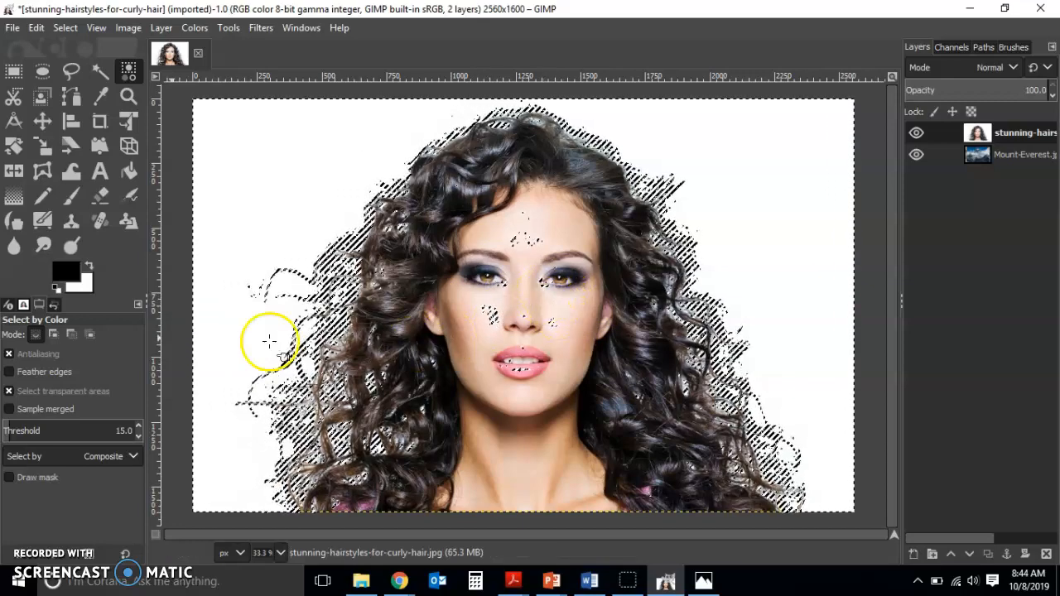
Step: Subtract an ellipse of about 654 × 1224 px covering the woman's face from the background selection
{"action": "left_click", "coordinate": [43, 73]}
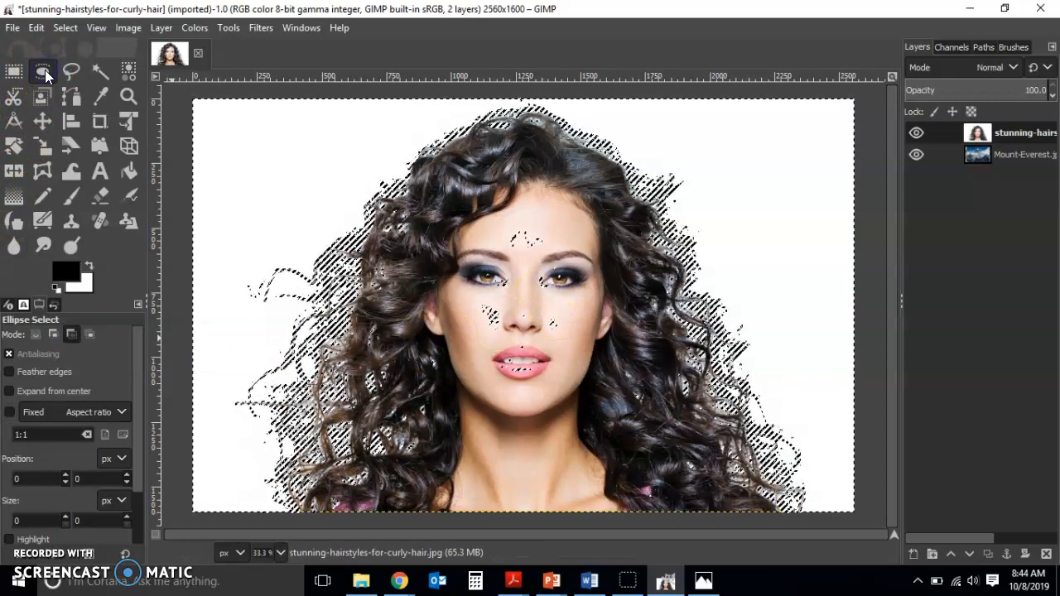
{"action": "left_click", "coordinate": [72, 336]}
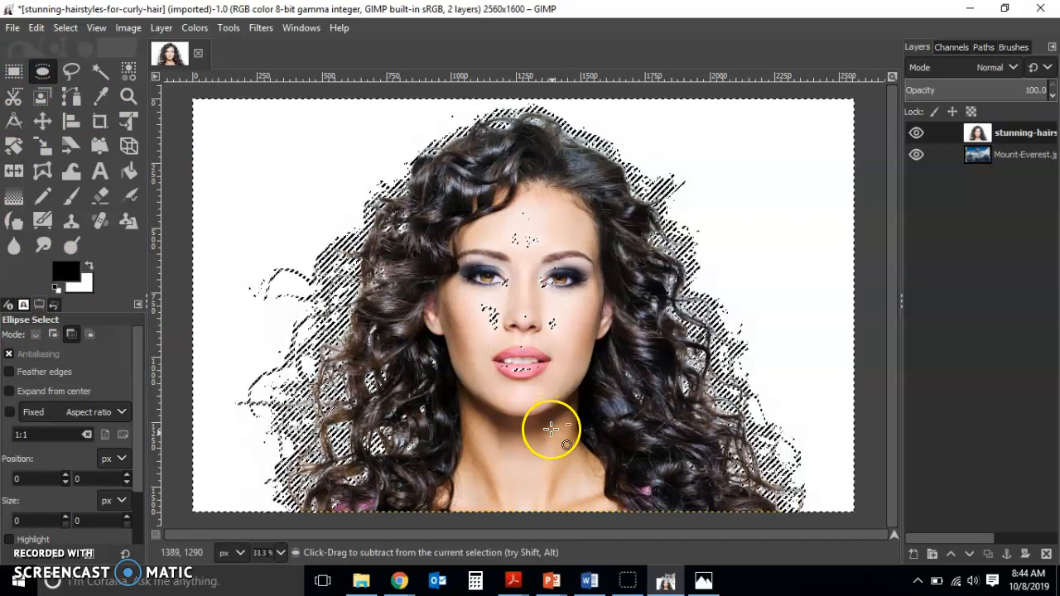
{"action": "left_click_drag", "start_coordinate": [534, 452], "coordinate": [460, 171]}
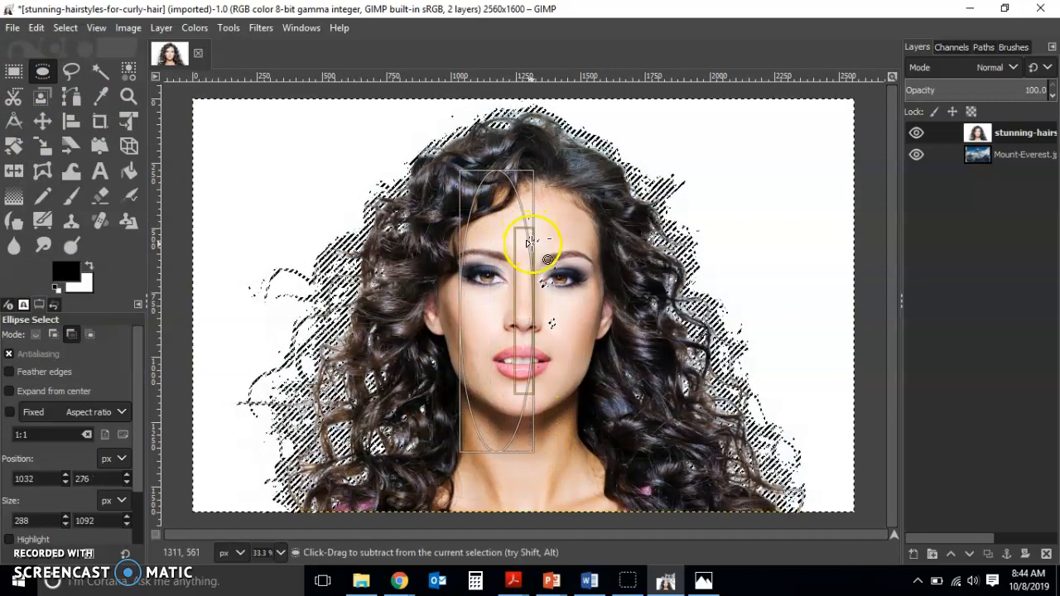
{"action": "left_click_drag", "start_coordinate": [530, 243], "coordinate": [590, 257]}
{"action": "left_click_drag", "start_coordinate": [485, 194], "coordinate": [449, 160]}
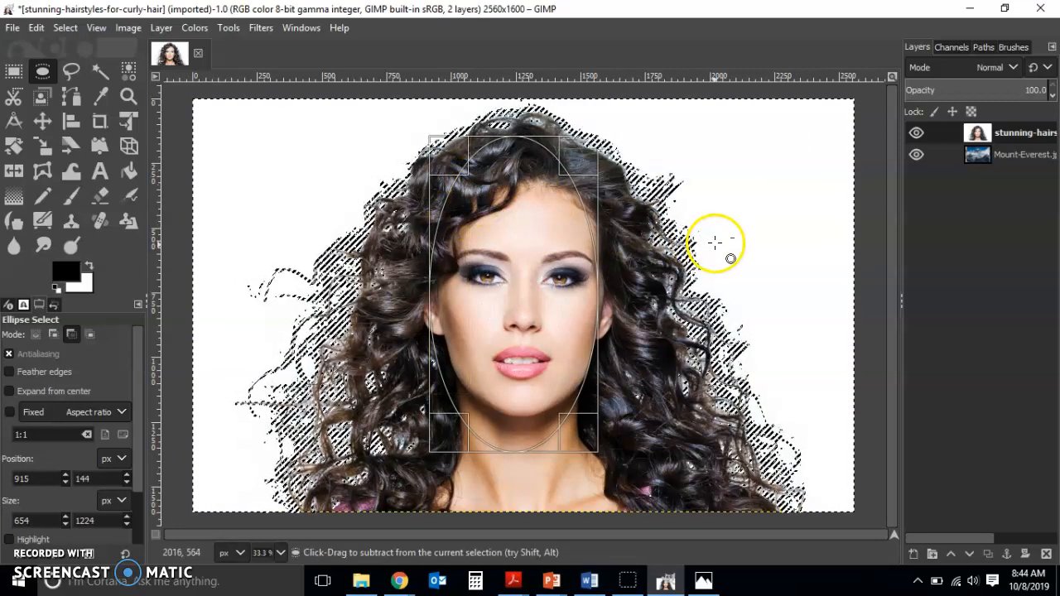
{"action": "left_click", "coordinate": [322, 135]}
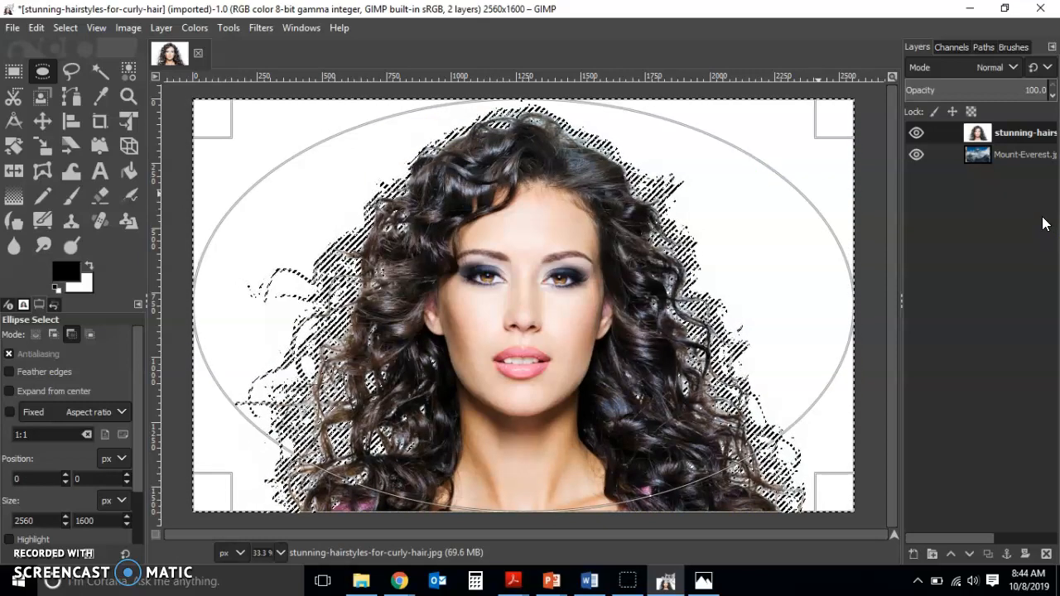
Step: Copy the selected white background of the portrait and paste it as a new layer
{"action": "key", "text": "ctrl+c"}
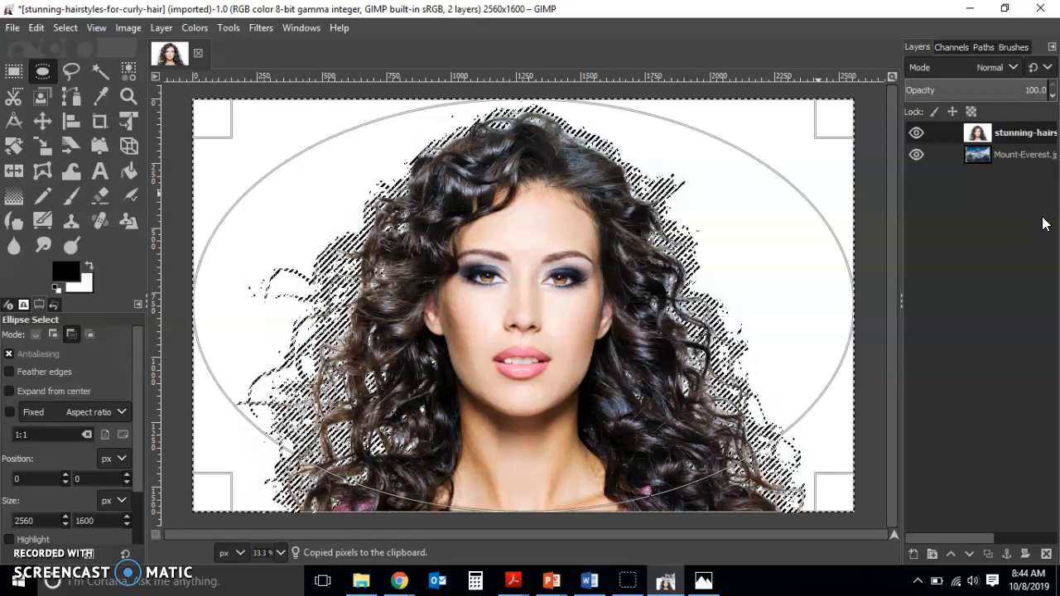
{"action": "key", "text": "ctrl+v"}
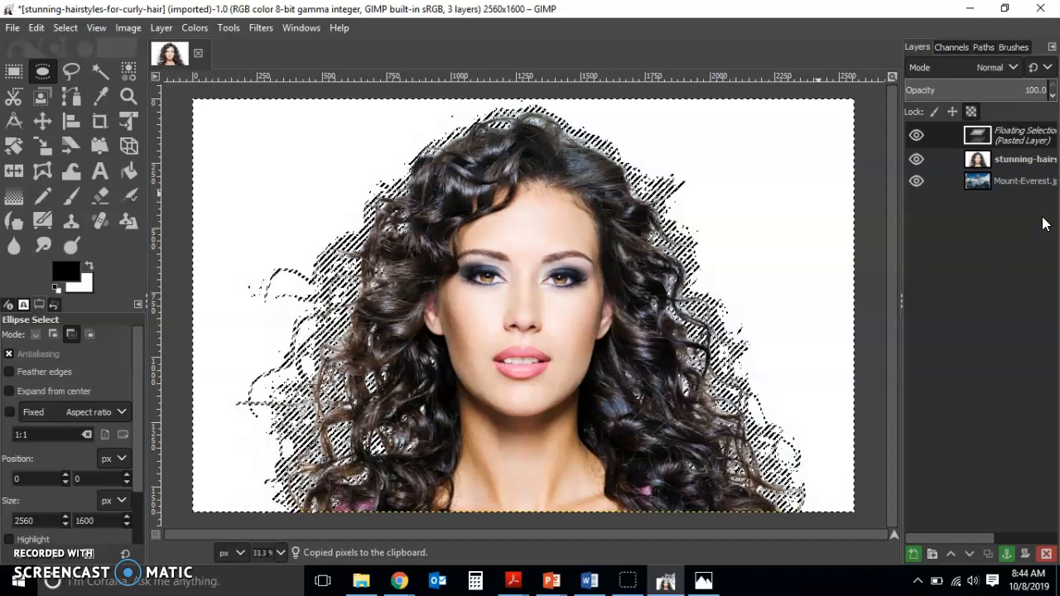
{"action": "key", "text": "shift+ctrl+n"}
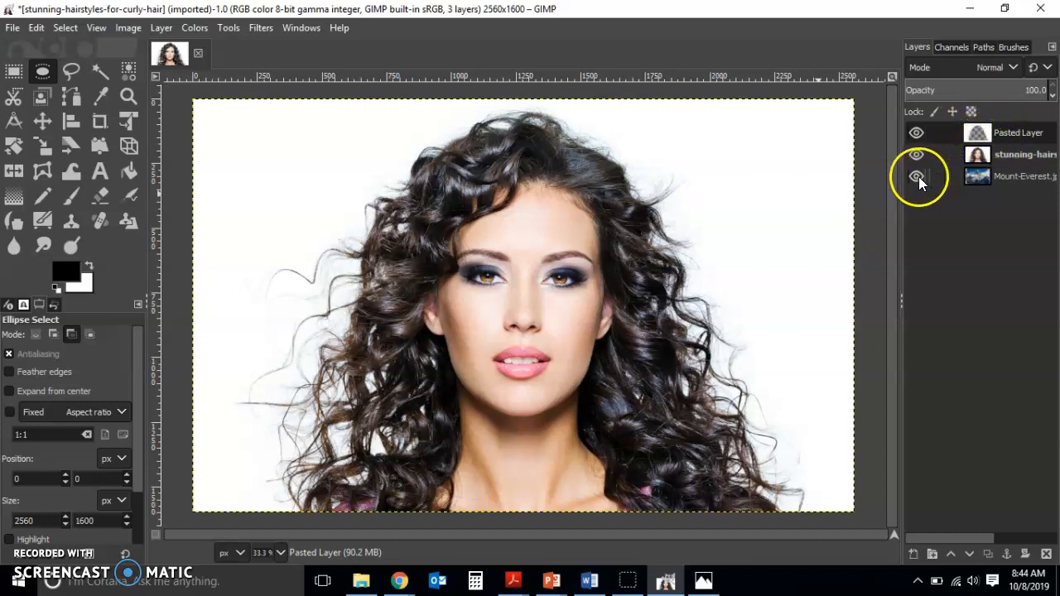
Step: Hide the portrait and Mount-Everest layers to inspect the pasted background layer, and show them again
{"action": "left_click", "coordinate": [917, 155]}
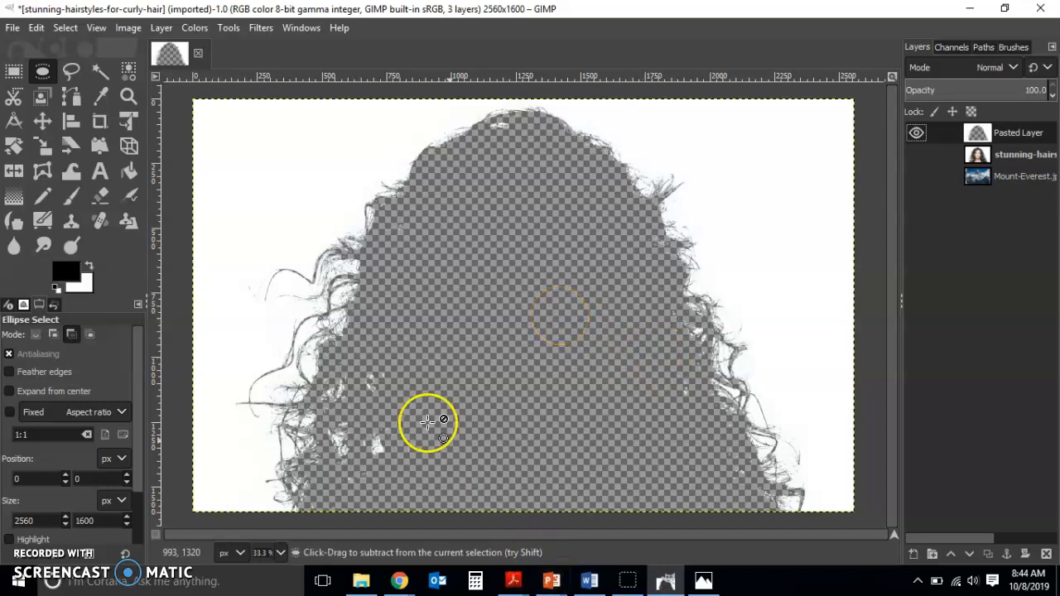
{"action": "left_click", "coordinate": [12, 71]}
{"action": "left_click", "coordinate": [917, 155]}
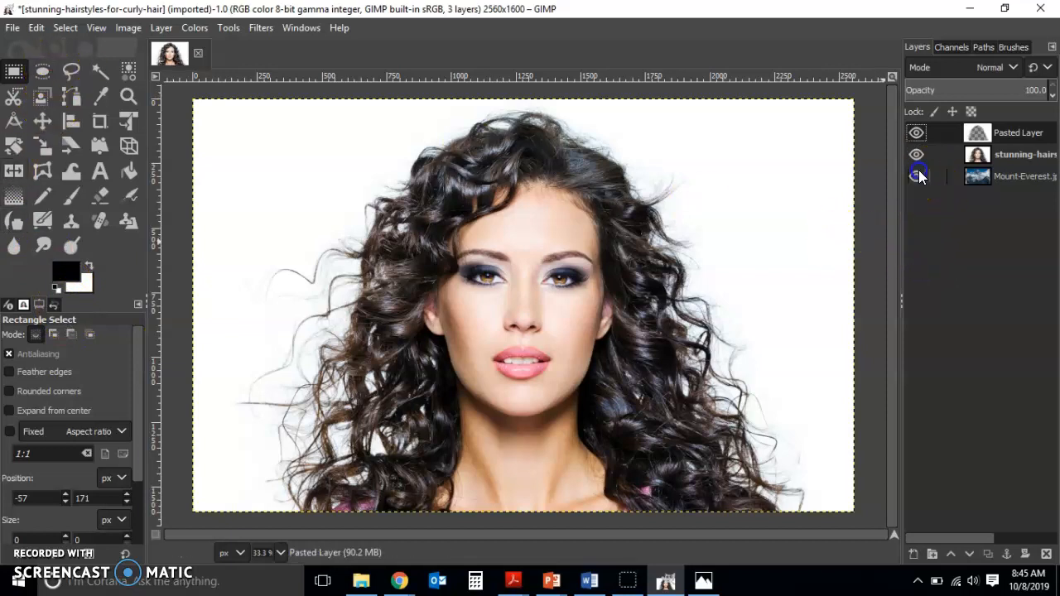
Step: Lower the opacity of the portrait layer to about 62, keeping all three layers visible
{"action": "left_click", "coordinate": [1022, 156]}
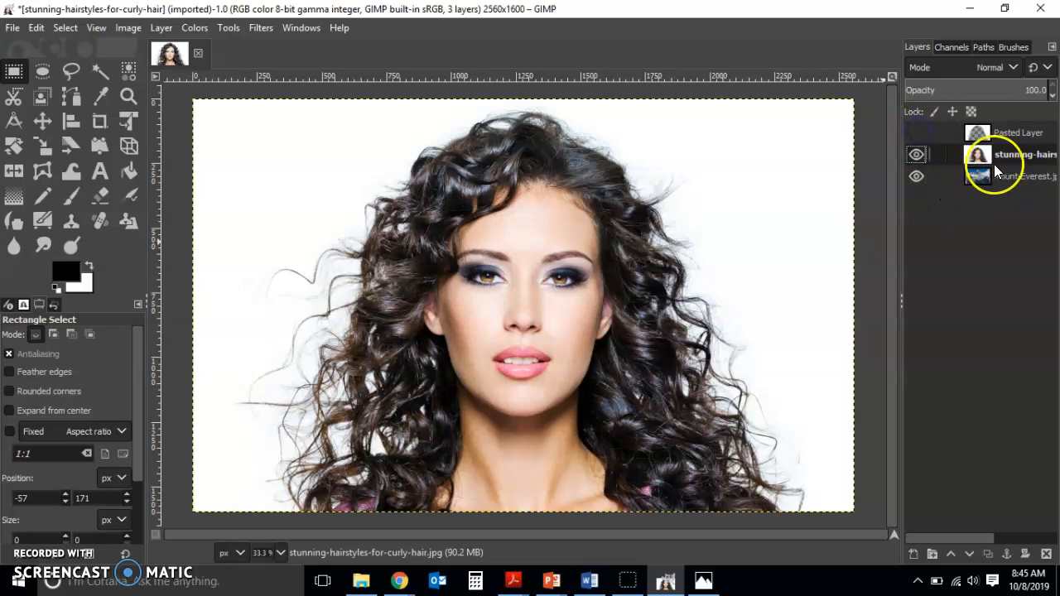
{"action": "left_click", "coordinate": [920, 154]}
{"action": "left_click", "coordinate": [920, 155]}
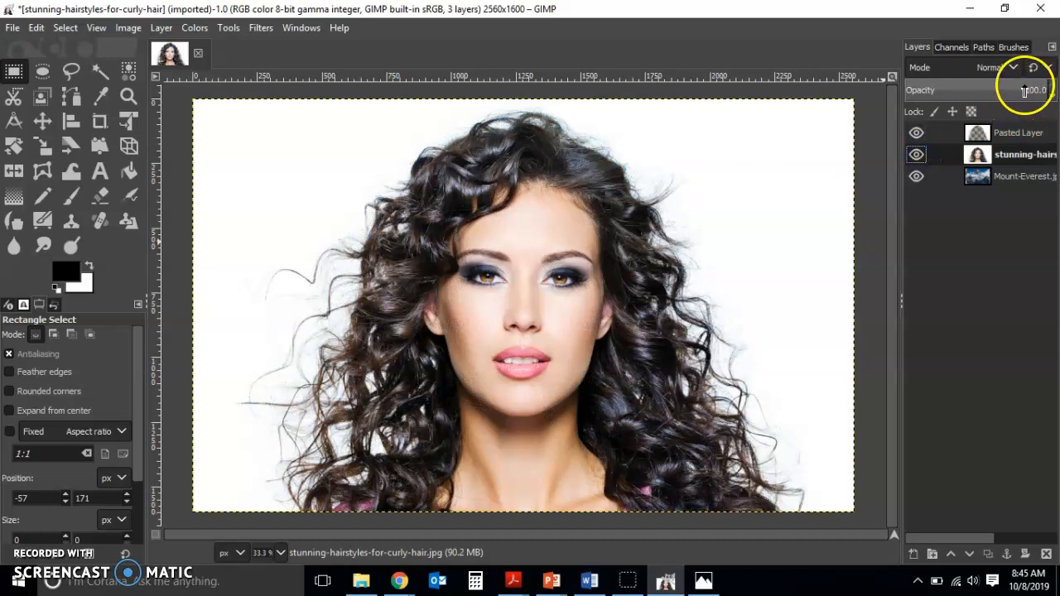
{"action": "mouse_move", "coordinate": [1022, 90]}
{"action": "left_mouse_down"}
{"action": "mouse_move", "coordinate": [934, 93]}
{"action": "mouse_move", "coordinate": [1002, 91]}
{"action": "left_mouse_up"}
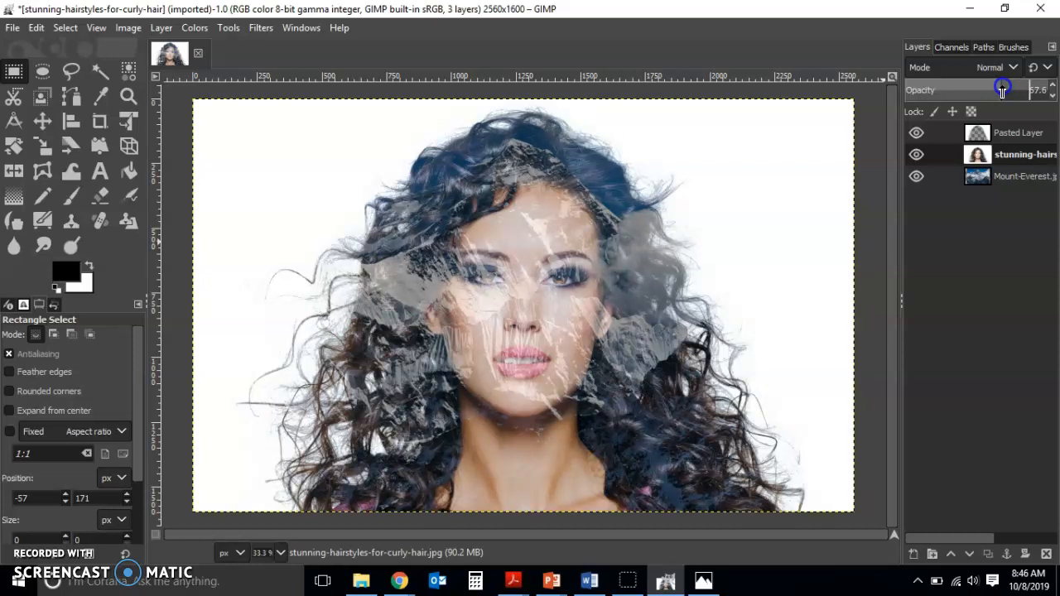
{"action": "left_click_drag", "start_coordinate": [1002, 90], "coordinate": [1004, 89]}
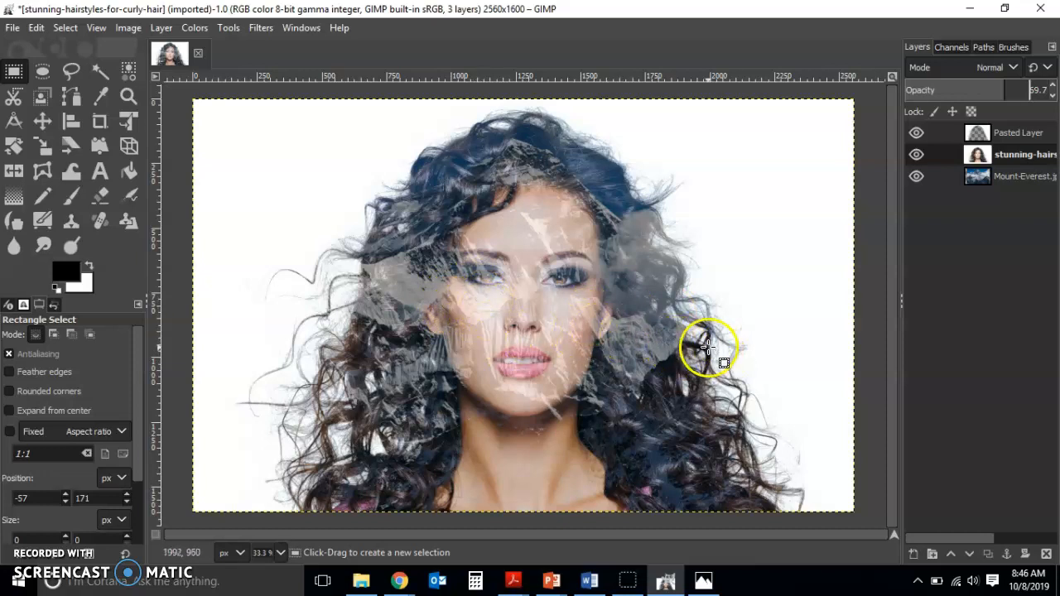
{"action": "mouse_move", "coordinate": [993, 84]}
{"action": "left_mouse_down"}
{"action": "mouse_move", "coordinate": [978, 88]}
{"action": "mouse_move", "coordinate": [996, 87]}
{"action": "left_mouse_up"}
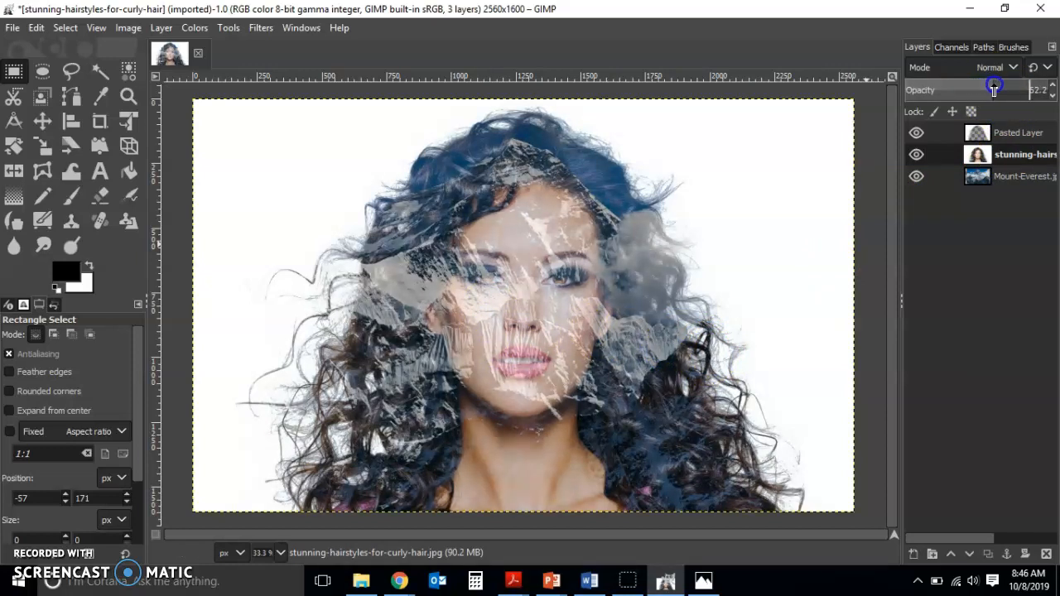